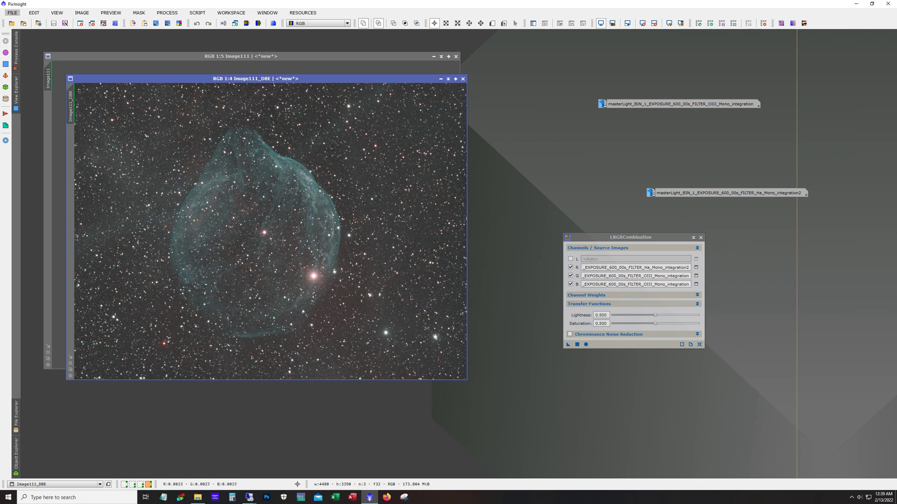
Restore the minimized OIII and Ha master light images side by side and close the LRGBCombination dialog.
left_click_drag(590, 239, 726, 287)
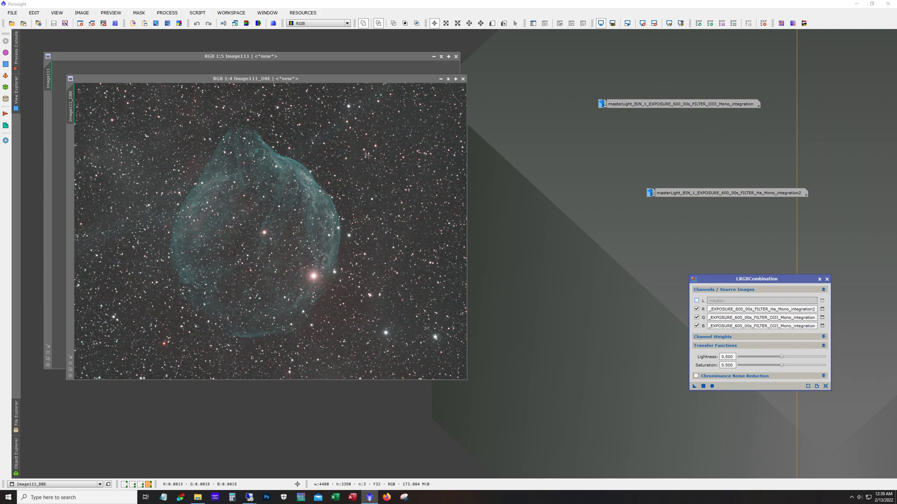
double_click(647, 105)
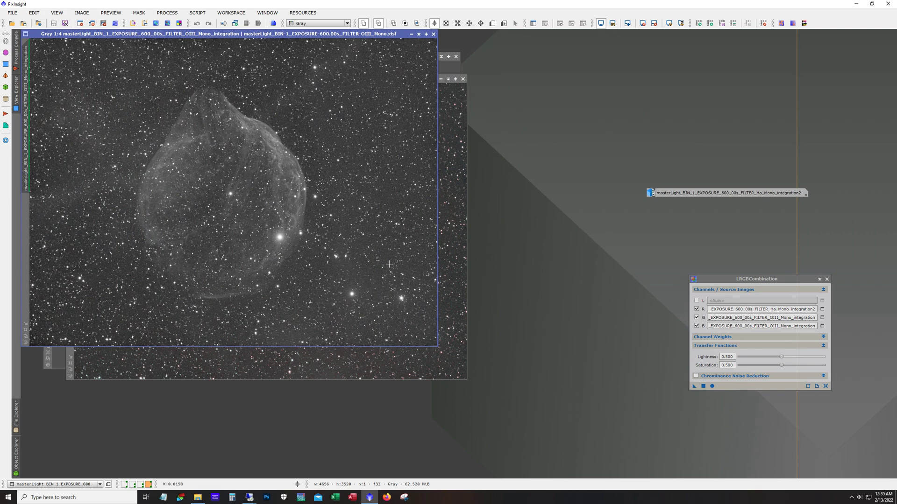
double_click(701, 193)
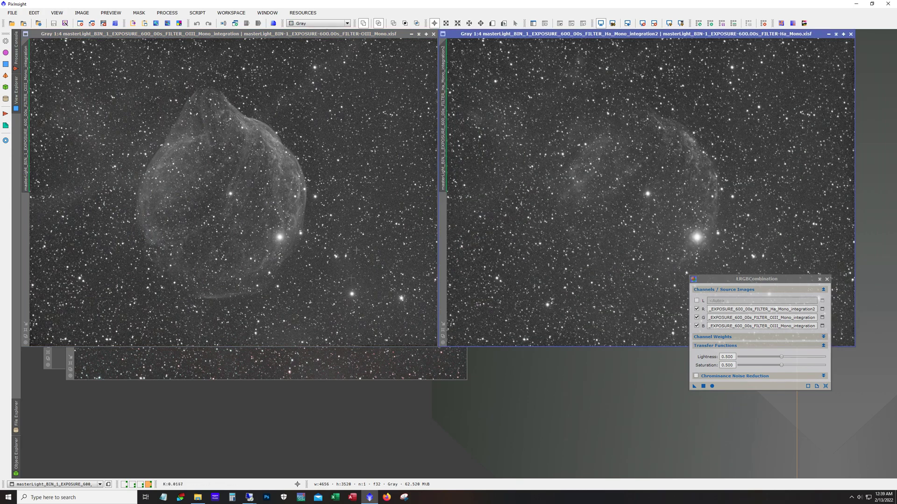
left_click(827, 279)
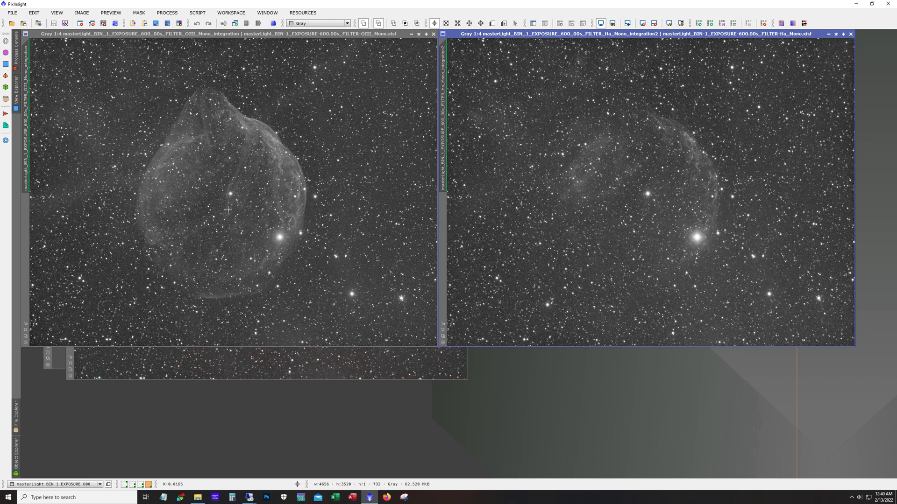
Inspect the star shapes and noise in the OIII master image at 2:1 and 1:1, then return to 1:4.
scroll(228, 211, "up", 3)
scroll(228, 210, "up", 1)
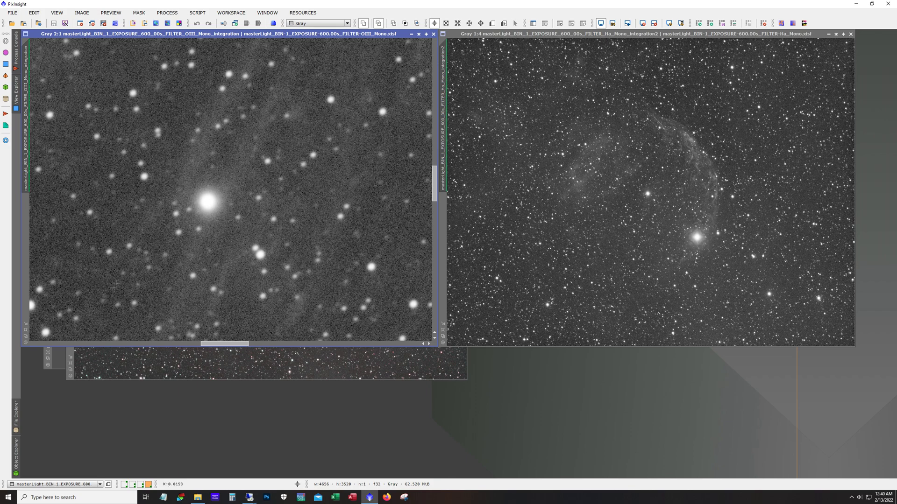
left_click_drag(231, 344, 198, 346)
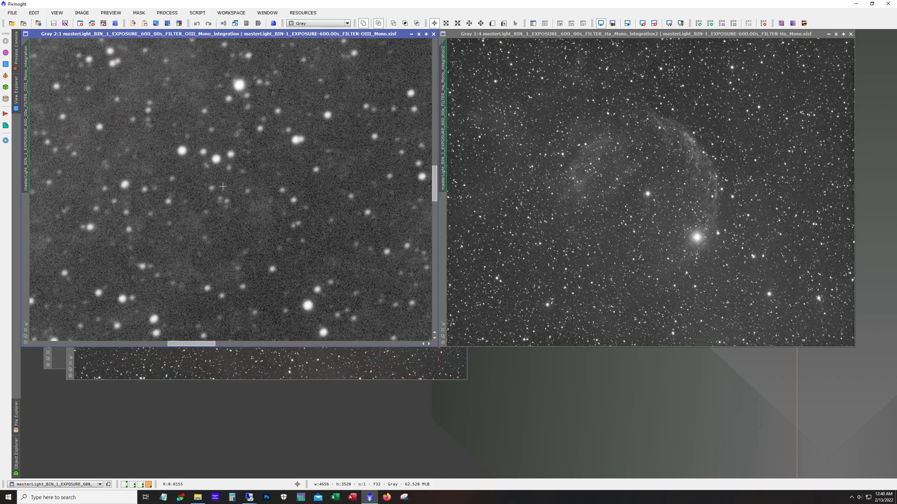
scroll(223, 195, "down", 1)
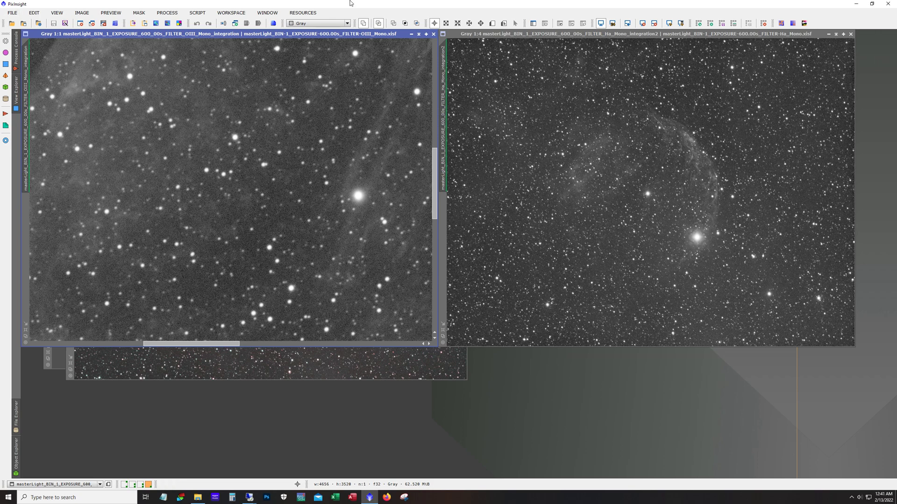
scroll(216, 247, "down", 2)
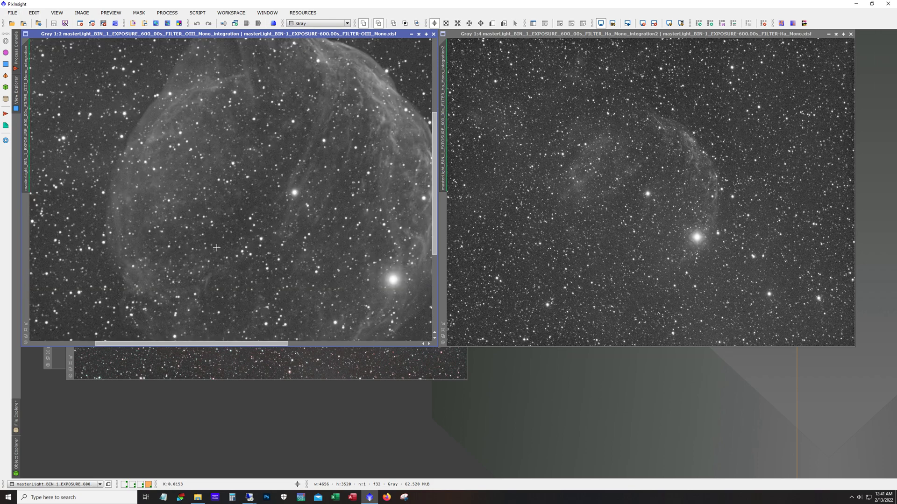
scroll(217, 247, "down", 1)
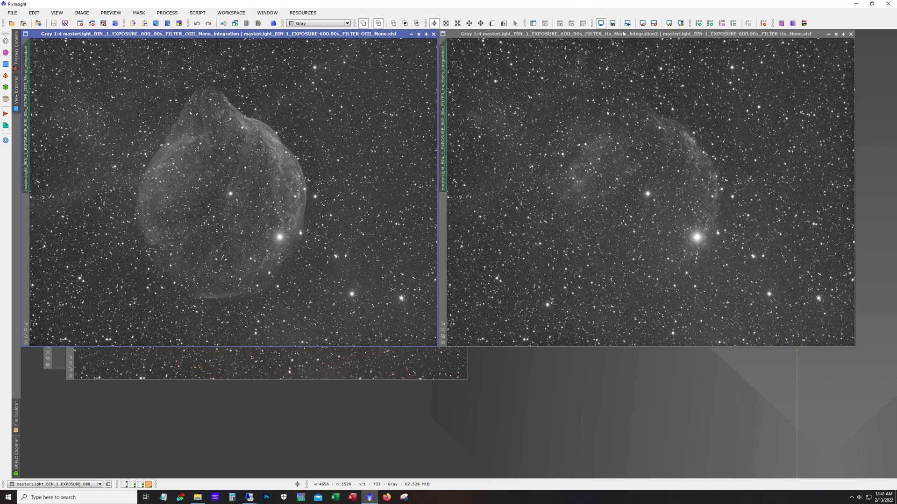
Move the Ha master image over the OIII image and inspect its stars at 2:1 and 1:1.
left_click_drag(625, 34, 364, 104)
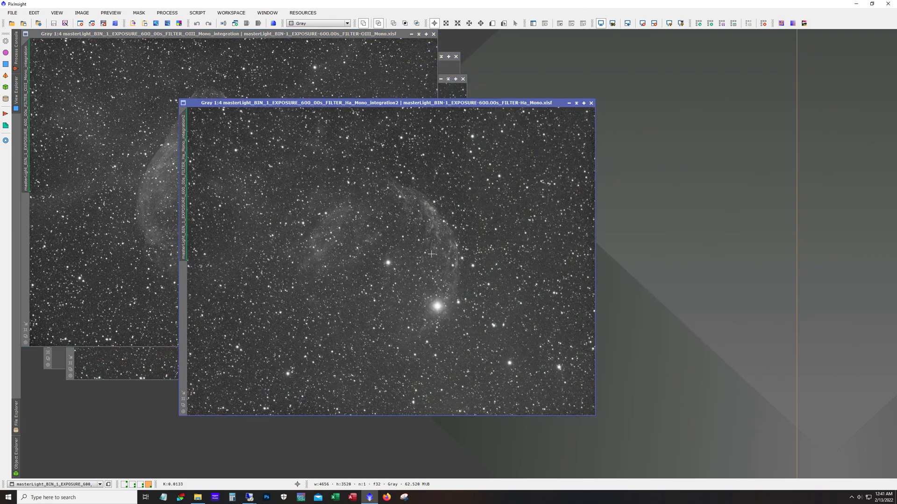
scroll(431, 258, "up", 2)
scroll(431, 257, "up", 2)
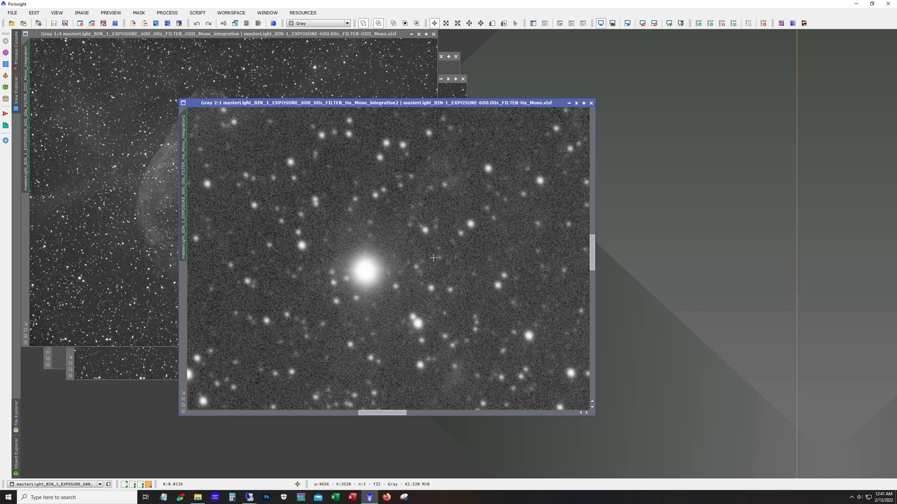
scroll(434, 258, "down", 1)
left_click_drag(380, 412, 258, 416)
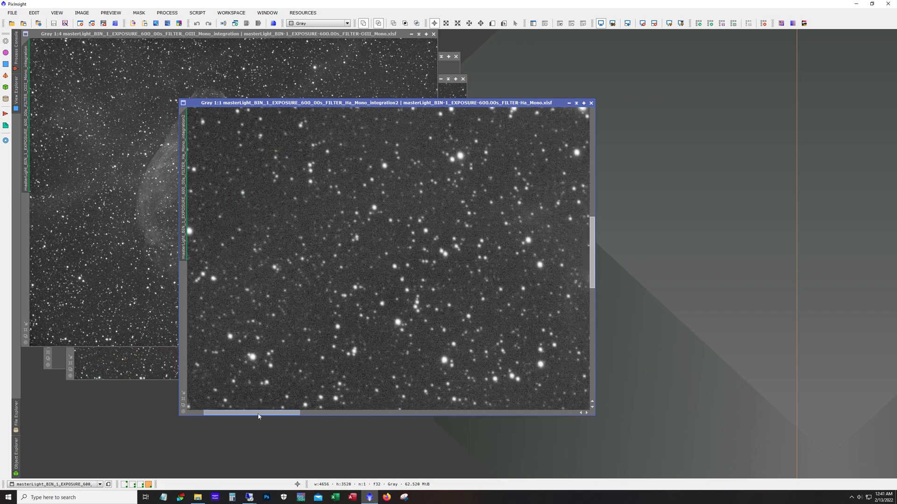
scroll(385, 314, "down", 3)
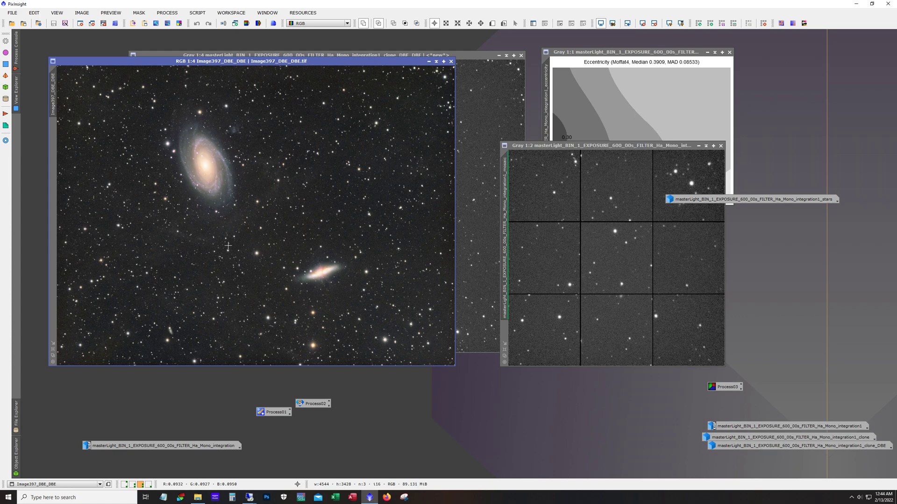
Bring the grayscale galaxy image forward and arrange the nine-tile star mosaic, FWHM plot and eccentricity plot so each can be seen.
left_click(514, 82)
left_click_drag(447, 55, 384, 46)
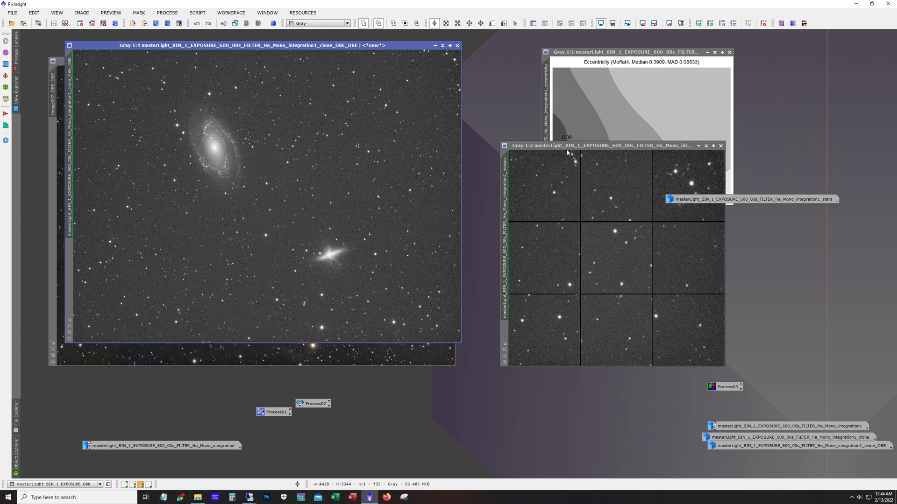
left_click_drag(567, 145, 378, 112)
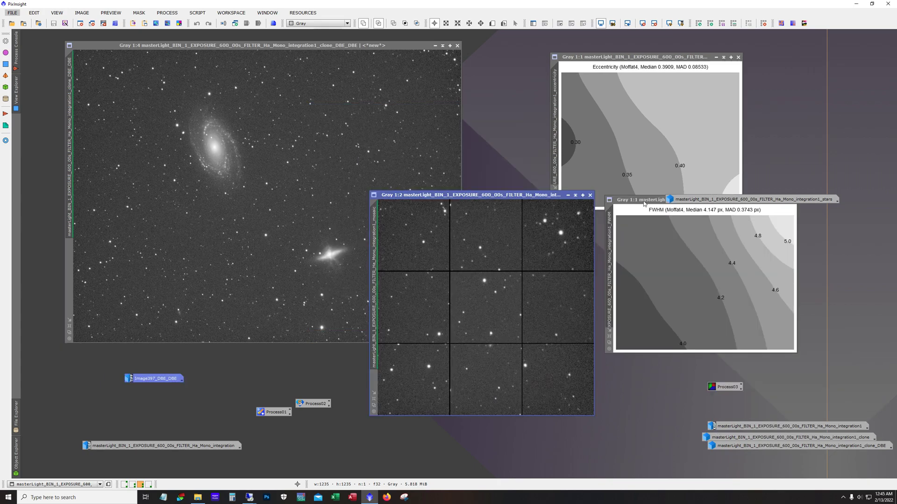
left_click_drag(644, 204, 645, 223)
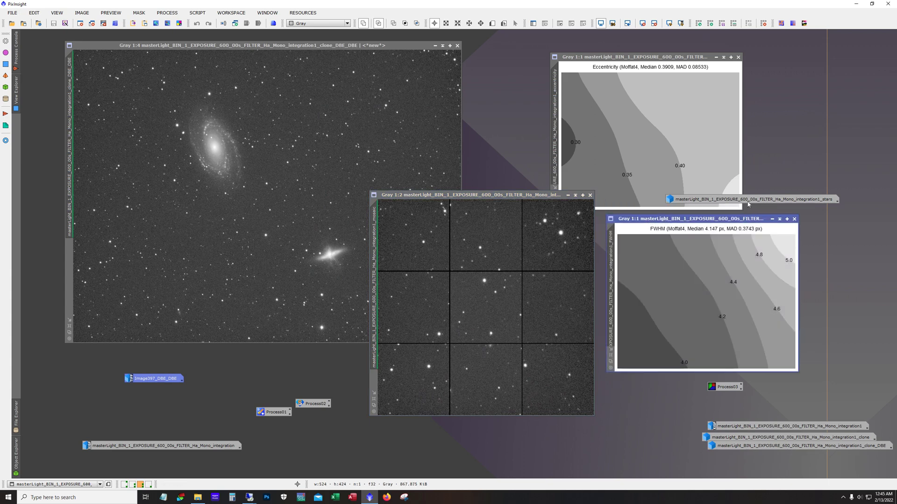
left_click_drag(747, 200, 702, 411)
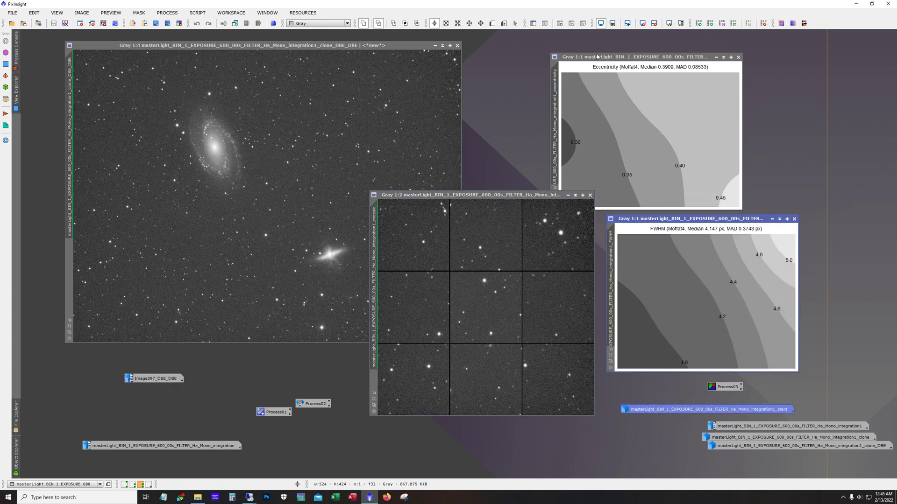
left_click_drag(598, 56, 654, 60)
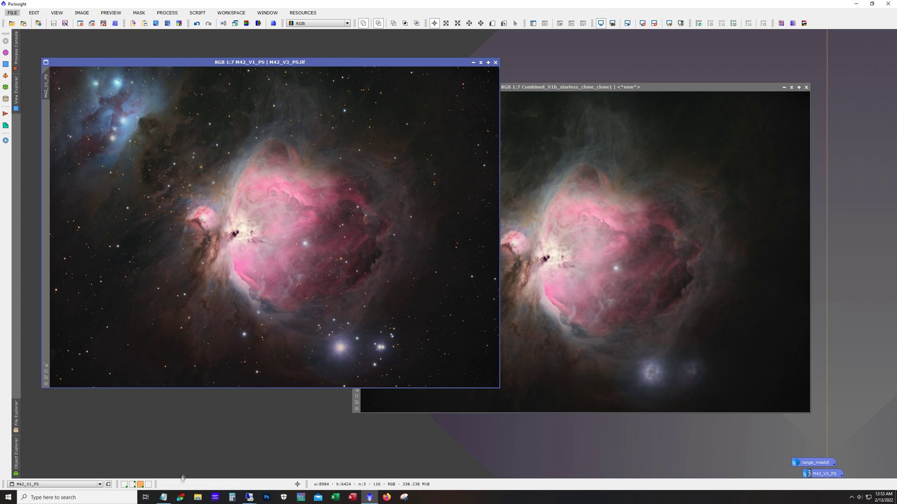
Switch to the Notepad list of M42 exposures, review the luminance, red, green and blue frame counts, and minimize it.
left_click(164, 499)
left_click_drag(141, 66, 189, 49)
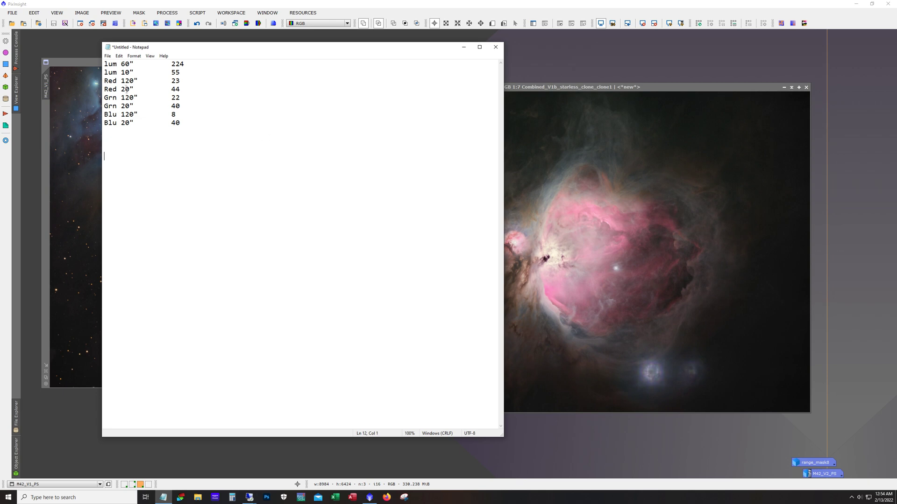
left_click_drag(105, 65, 104, 125)
left_click(130, 73)
left_click(138, 66)
left_click(183, 125)
left_click_drag(182, 126, 92, 61)
left_click(248, 266)
left_click_drag(183, 125, 104, 67)
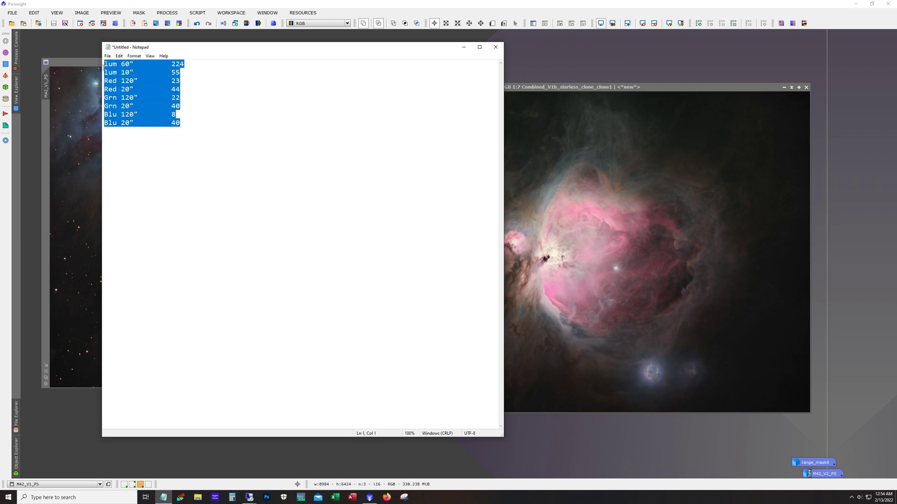
left_click(188, 146)
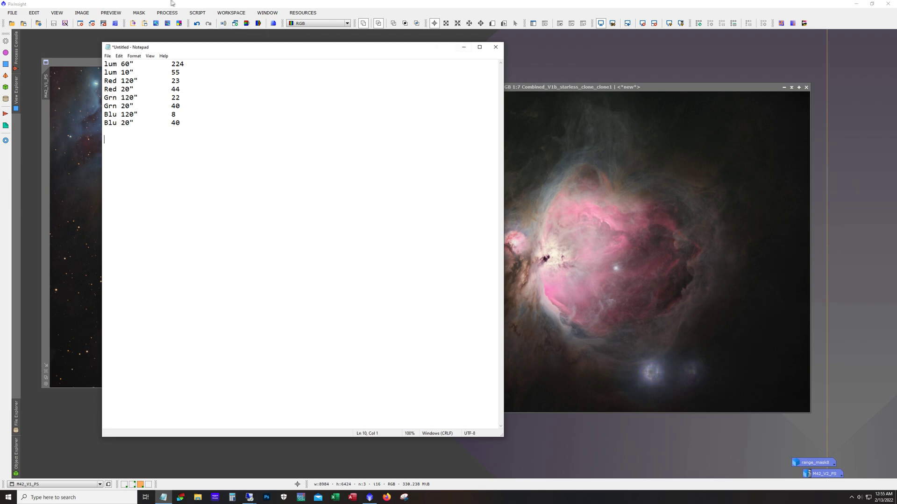
left_click(464, 47)
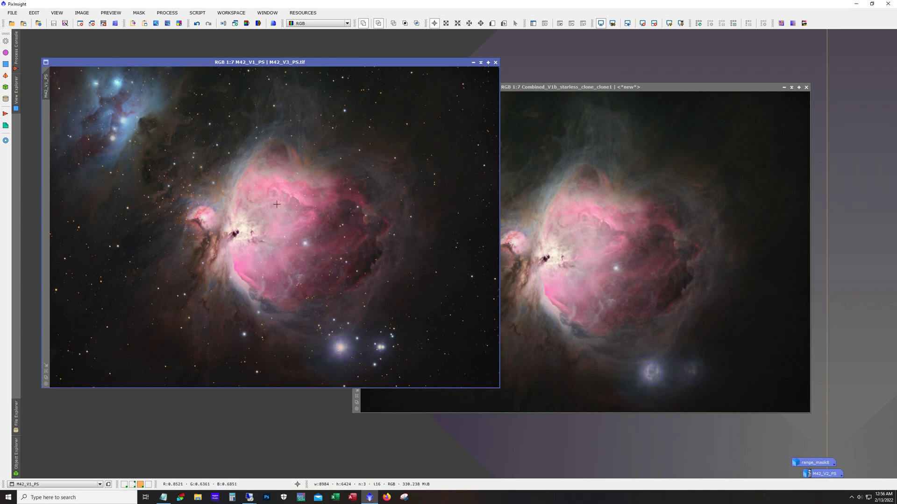
Examine the M42_V1_PS image at 1:1 from the nebula's bright core to the faint dust above it.
scroll(276, 204, "up", 3)
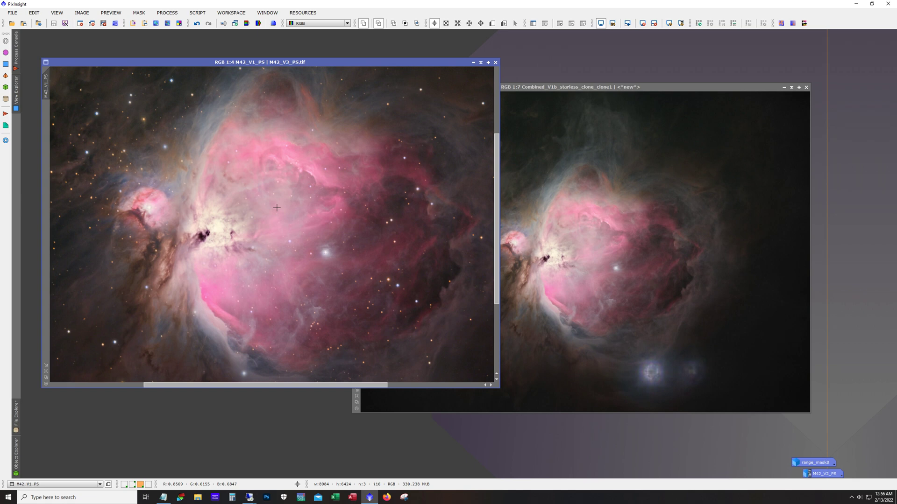
scroll(276, 208, "up", 3)
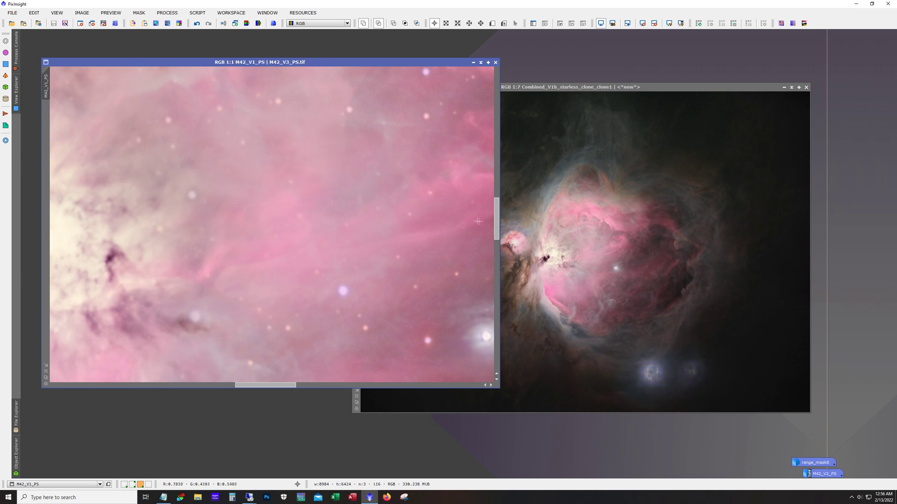
left_click_drag(496, 220, 486, 162)
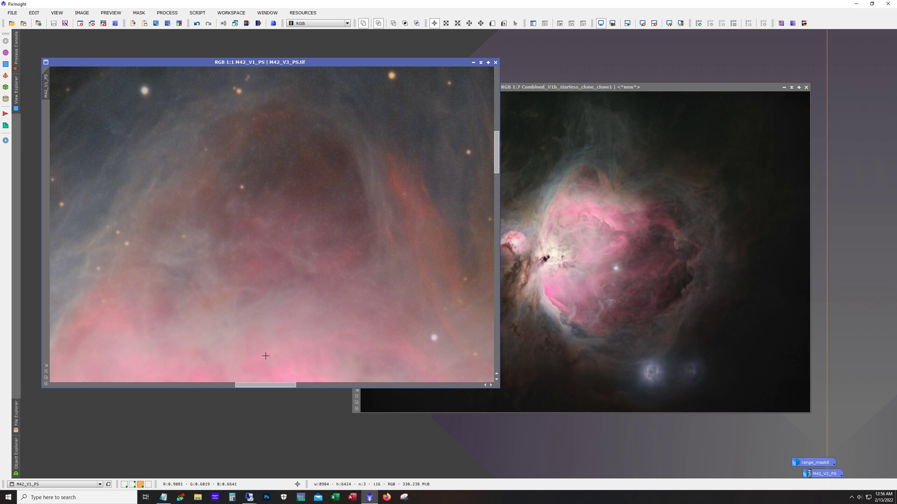
left_click_drag(281, 387, 279, 388)
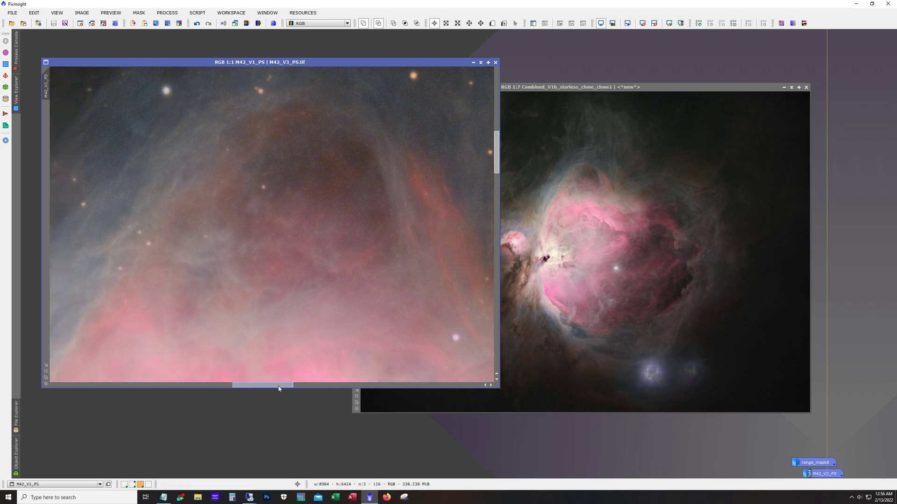
left_click_drag(497, 140, 497, 117)
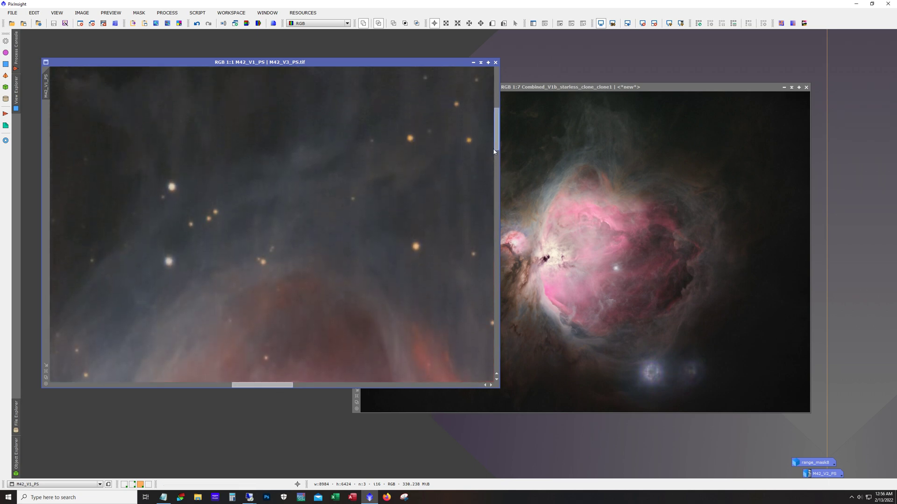
left_click_drag(286, 388, 269, 388)
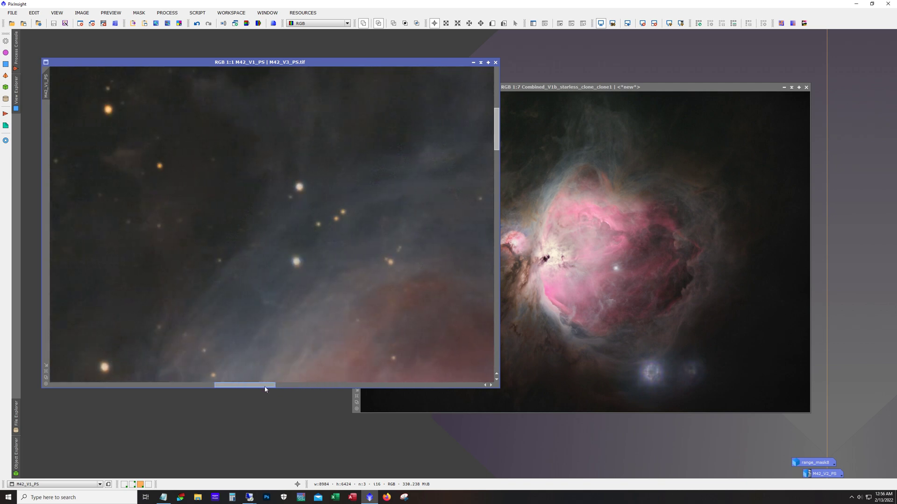
Inspect the shape and colour of individual stars beside the nebula in M42_V1_PS at 2:1 and 1:1.
scroll(303, 298, "up", 1)
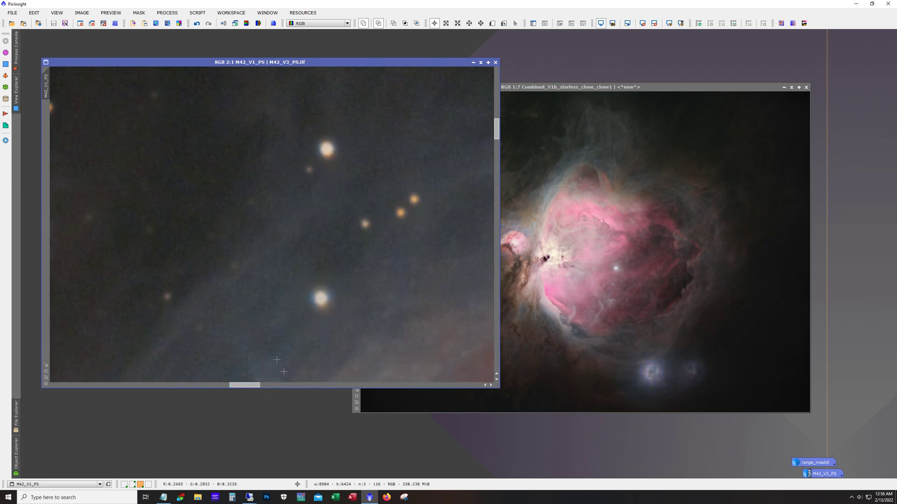
scroll(264, 318, "down", 1)
left_click_drag(268, 387, 227, 388)
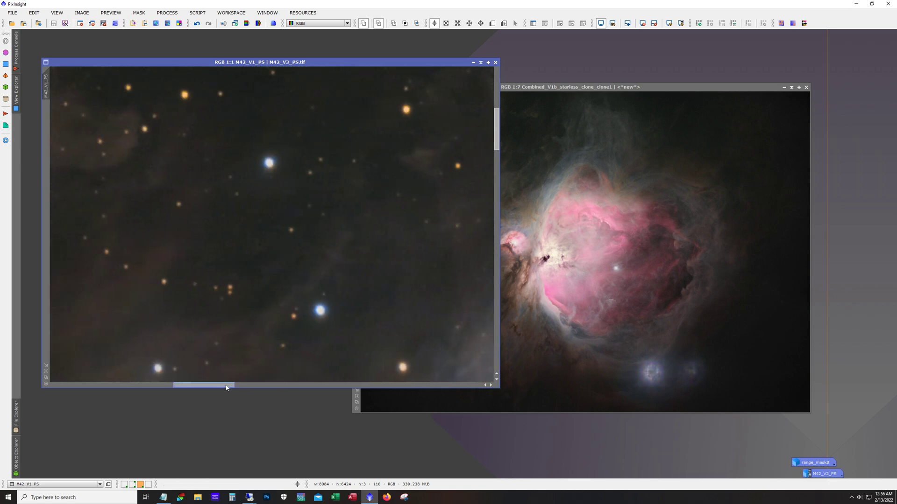
scroll(298, 316, "up", 1)
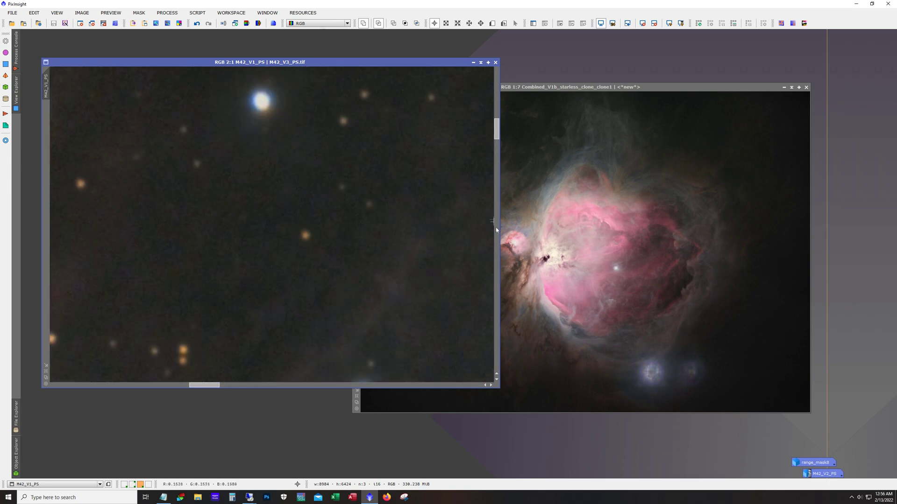
left_click_drag(498, 135, 498, 126)
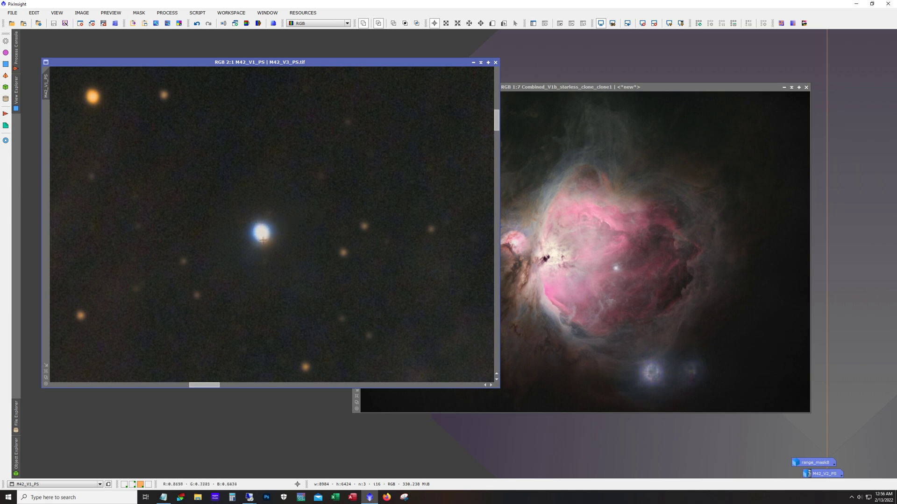
left_click_drag(496, 120, 497, 141)
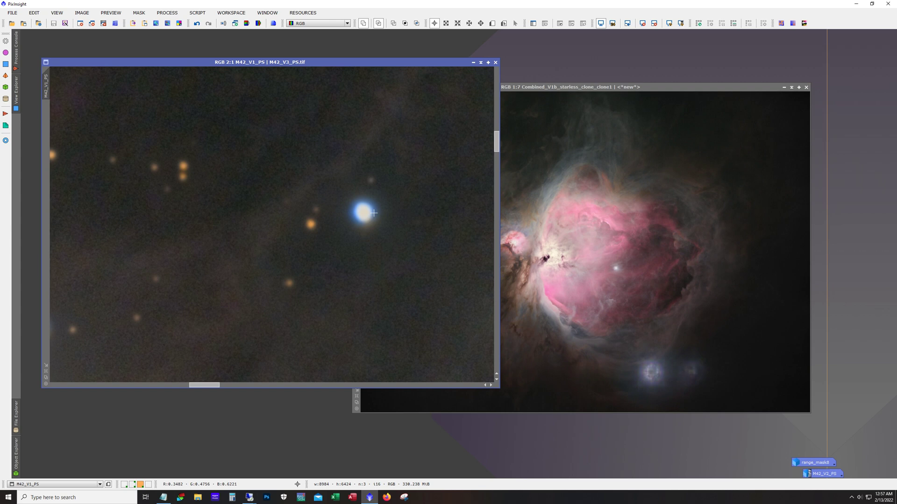
scroll(374, 214, "down", 1)
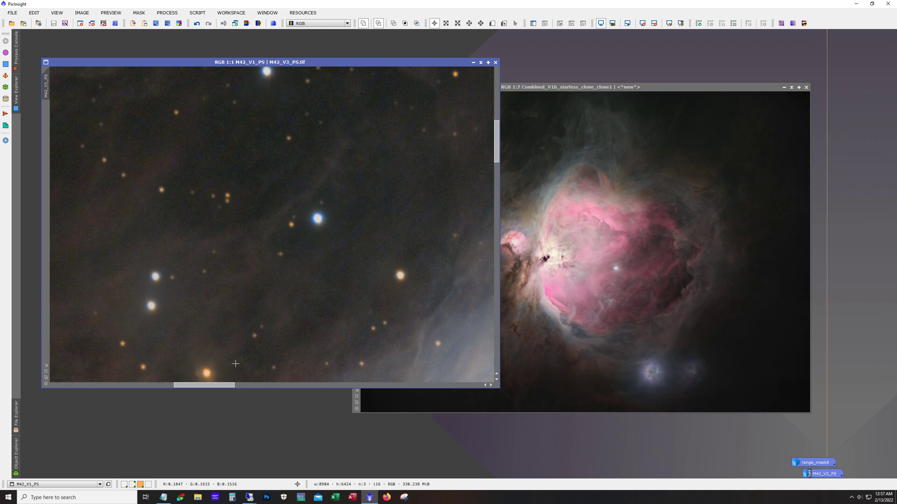
left_click_drag(230, 385, 210, 388)
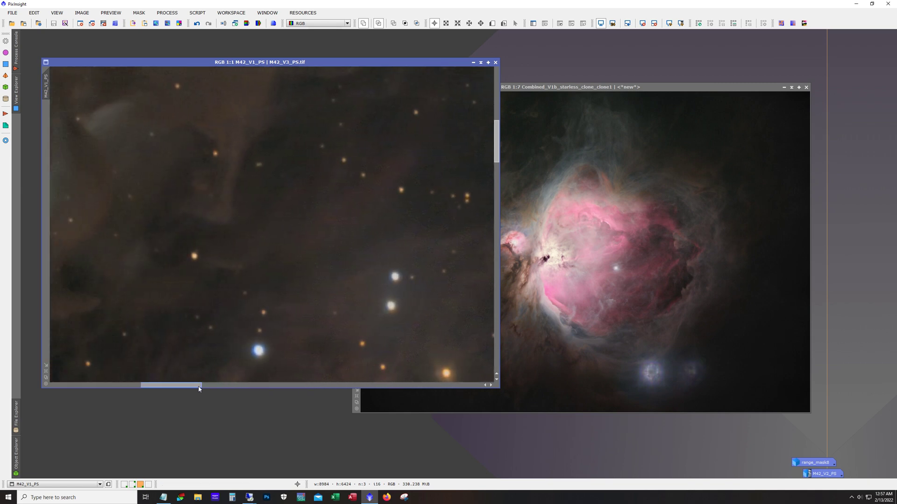
Inspect the stars in M42_V1_PS at 1:1 from the blue reflection nebula to the dark sky below it.
left_click_drag(197, 389, 113, 386)
scroll(474, 247, "down", 5)
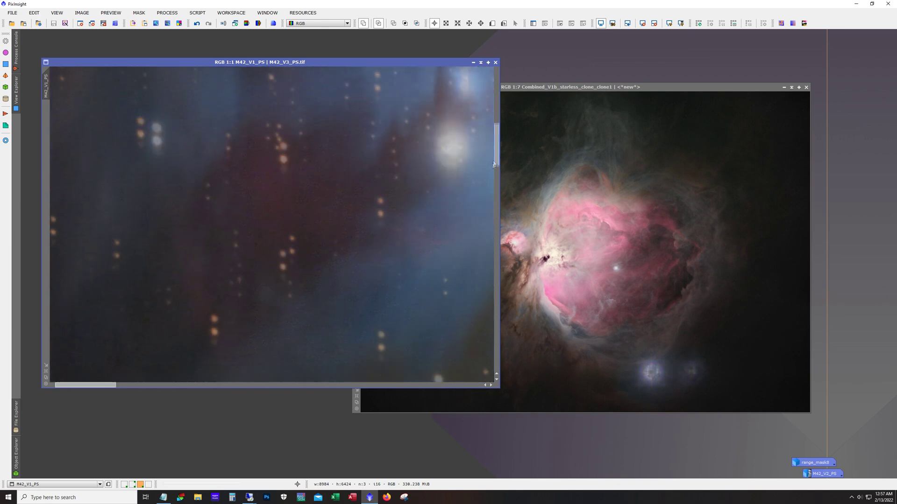
scroll(476, 254, "down", 5)
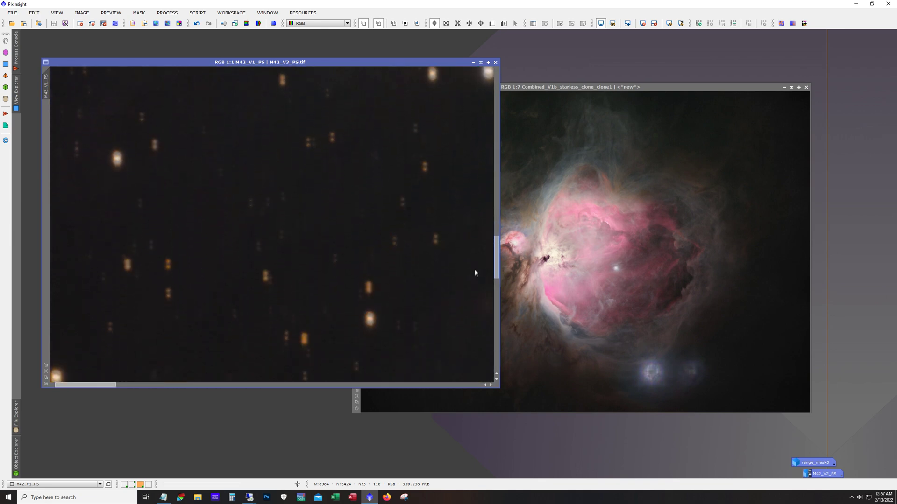
Inspect star shapes and colours along the nebula's dark red outer edge and in the fainter dust above and below it at 1:1.
left_click_drag(91, 386, 344, 410)
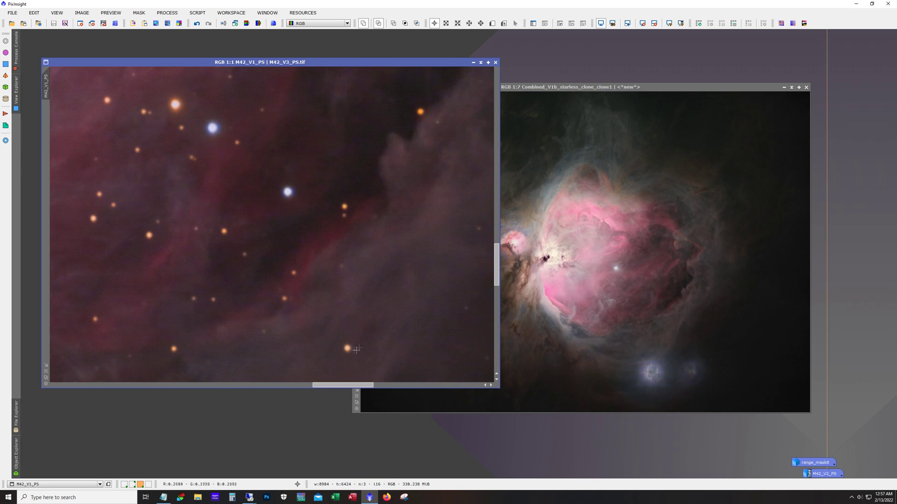
left_click_drag(497, 274, 499, 264)
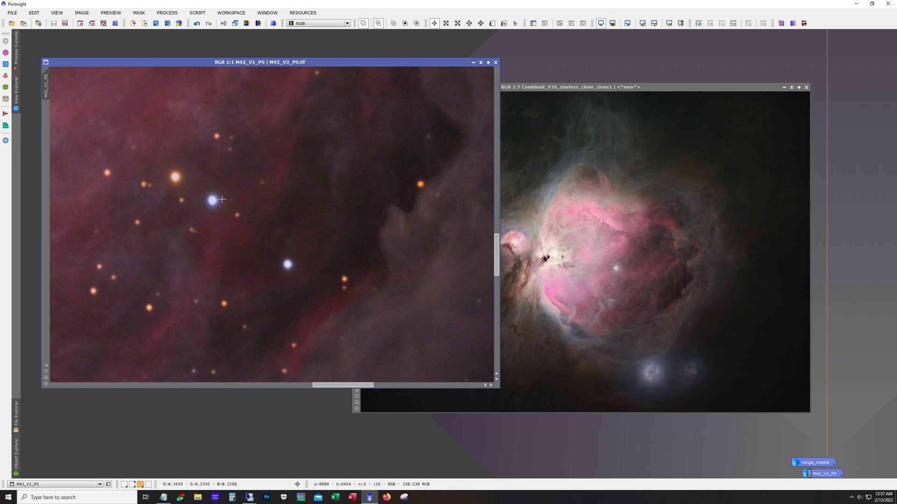
left_click_drag(497, 276, 498, 319)
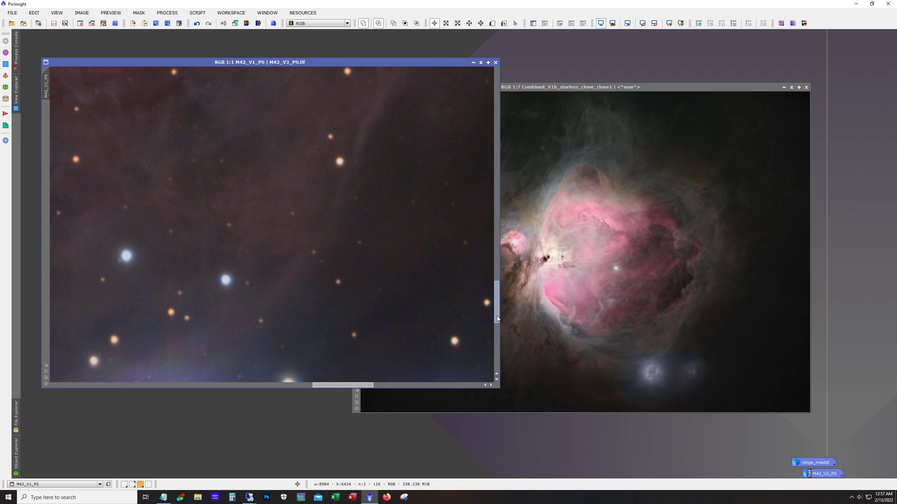
left_click_drag(497, 319, 498, 169)
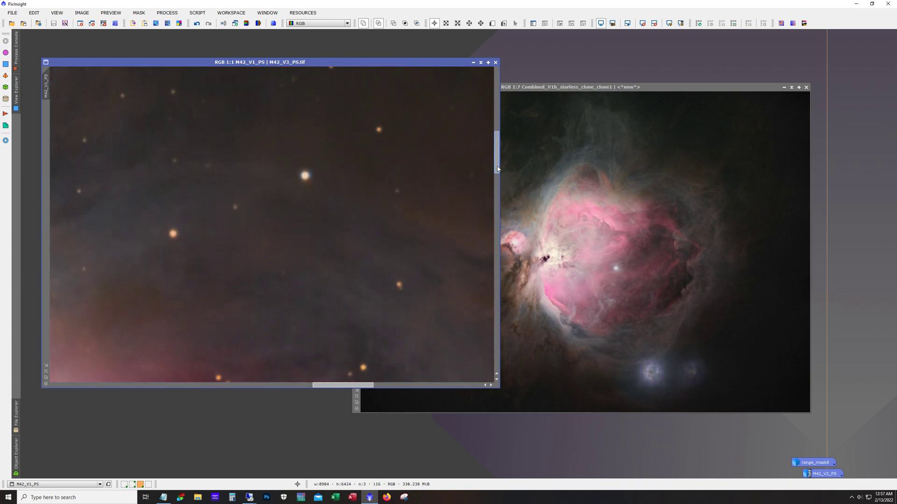
left_click(497, 178)
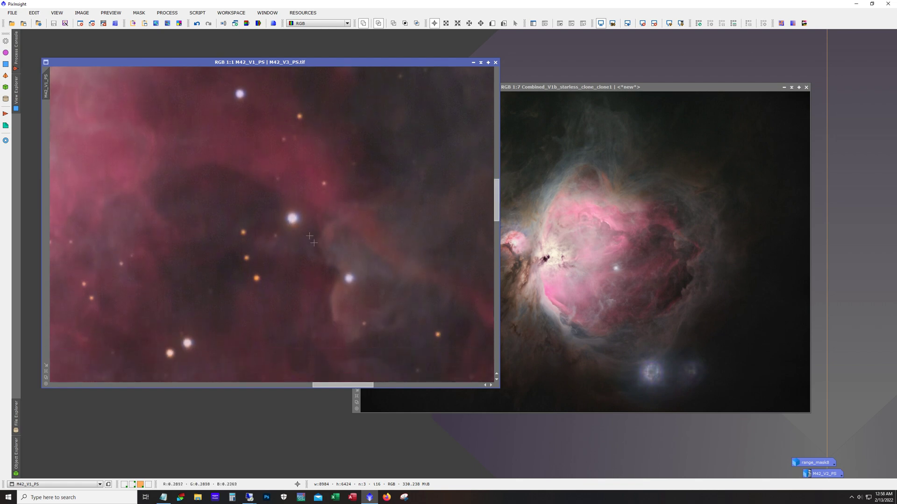
Examine the dark sky and stars beyond the nebula's red edge in M42_V1_PS at 1:3 and 1:1.
scroll(330, 388, "down", 2)
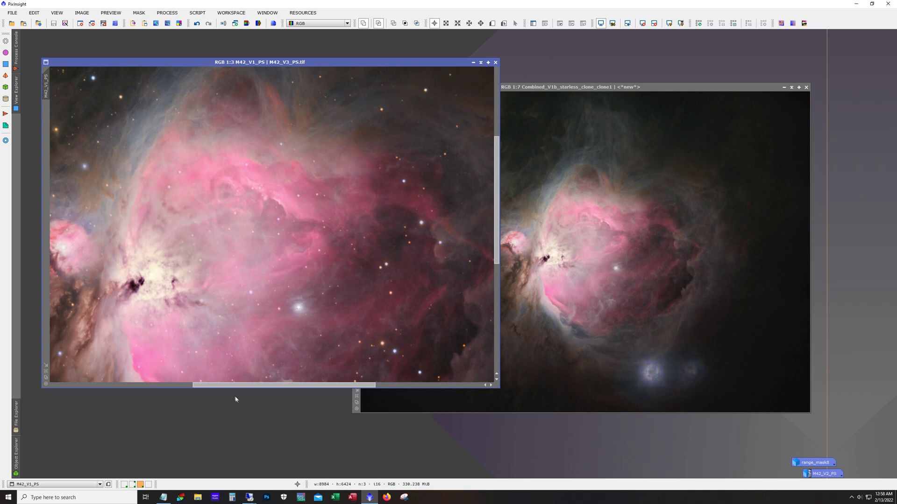
left_click_drag(234, 387, 361, 393)
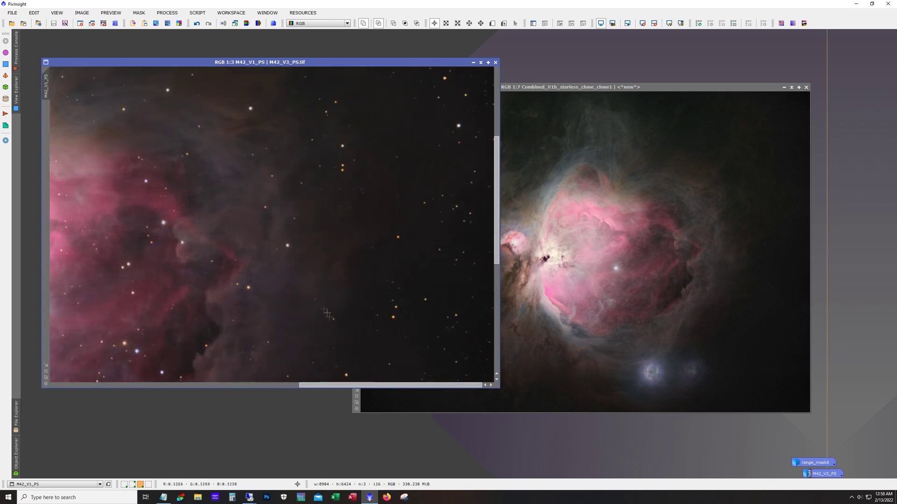
scroll(327, 313, "up", 2)
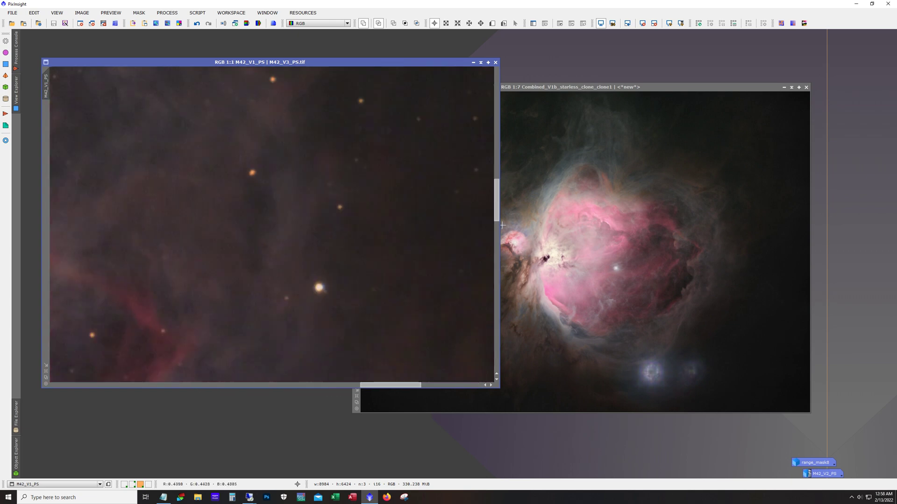
left_click(498, 177)
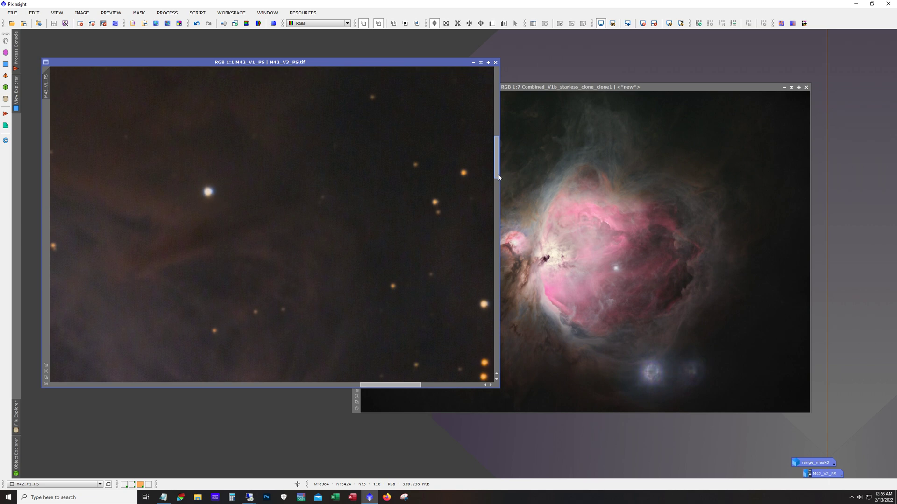
left_click_drag(498, 178, 498, 256)
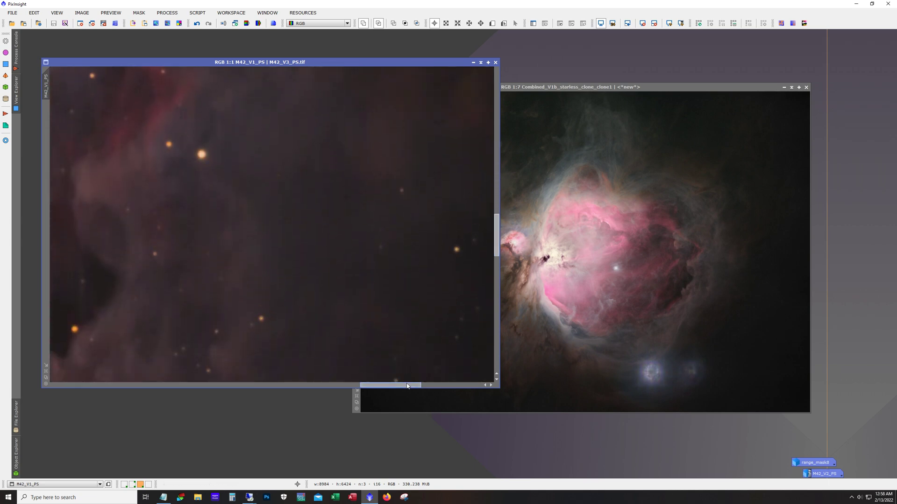
Examine the brown dust beside the nebula's bright core at 1:1 and 1:3, and return to the whole image at 1:7.
left_click_drag(407, 386, 215, 396)
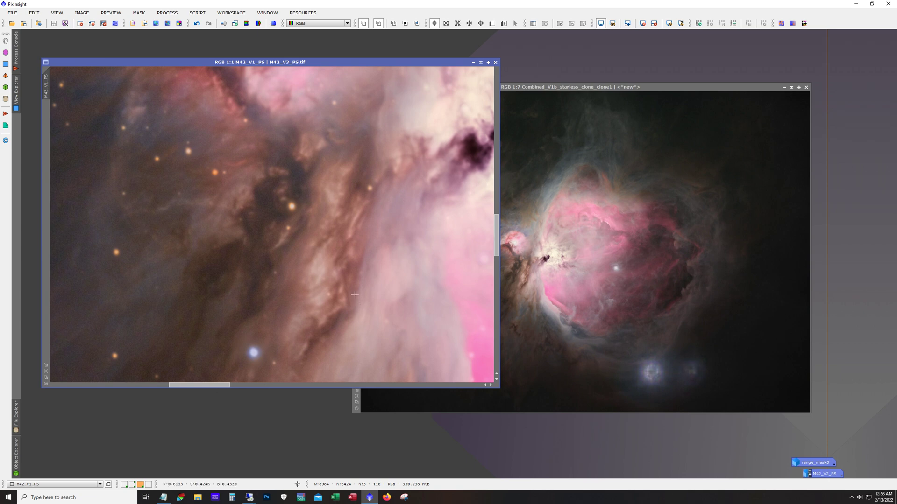
scroll(355, 295, "down", 1)
scroll(355, 294, "down", 1)
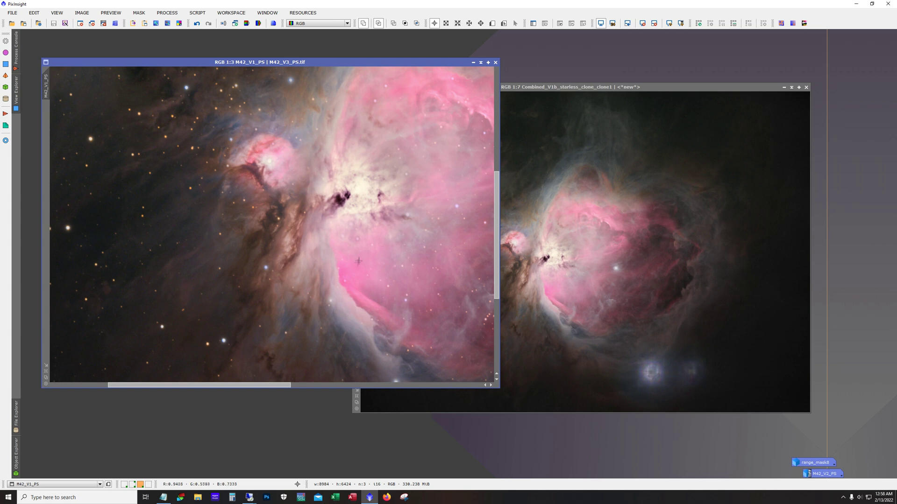
scroll(359, 262, "down", 3)
scroll(335, 263, "down", 1)
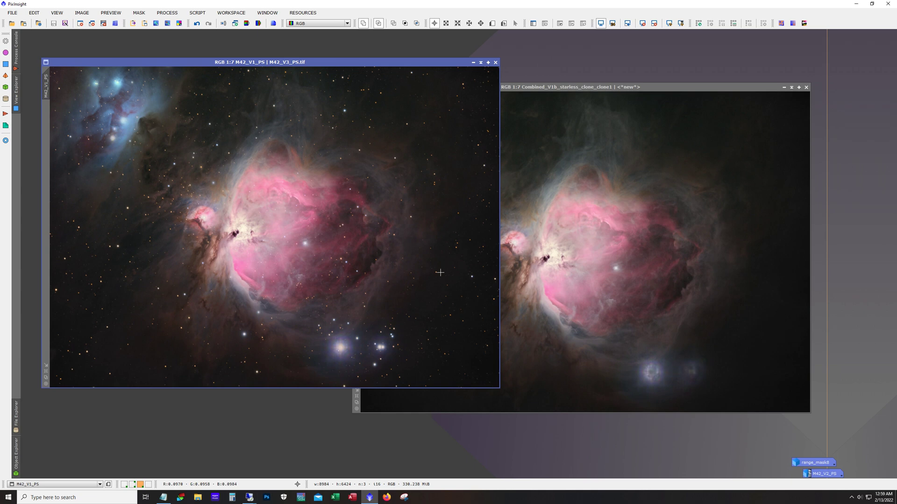
Bring the Combined_V1b_starless_clone_clone1 image forward and move its window so it partly covers M42_V1_PS.
left_click(639, 150)
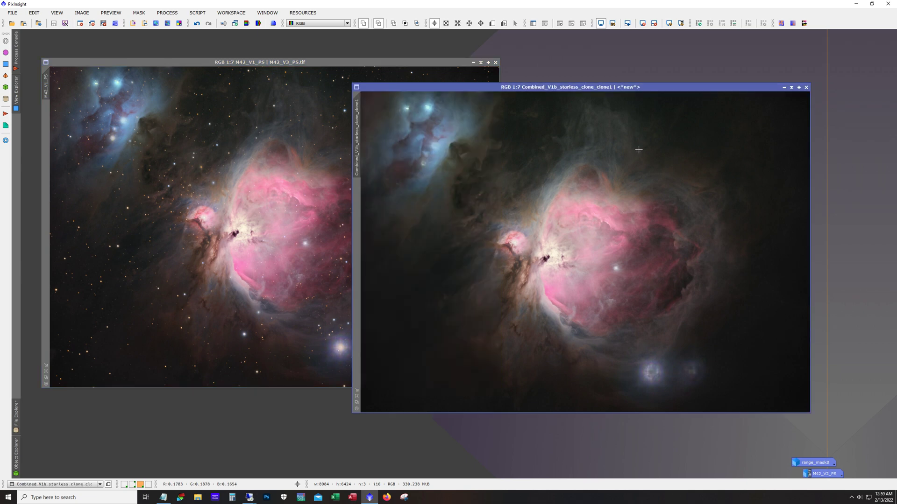
left_click_drag(611, 86, 595, 61)
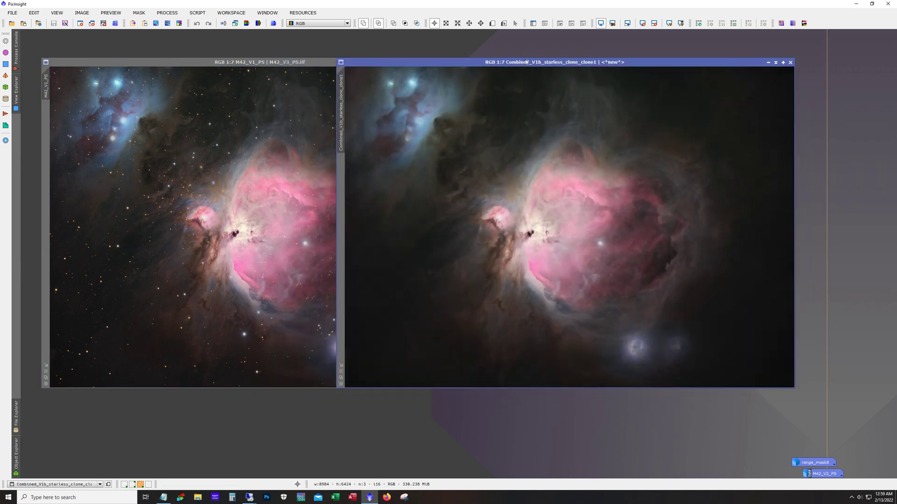
left_click_drag(527, 62, 375, 47)
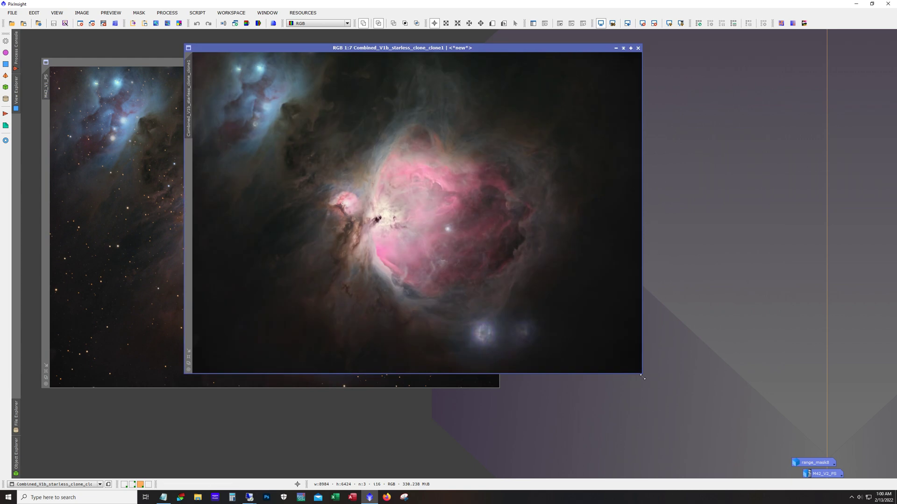
Enlarge the starless image window and examine the nebula core and surrounding dust at 1:4 and 1:3, ending at 1:6.
scroll(639, 370, "up", 3)
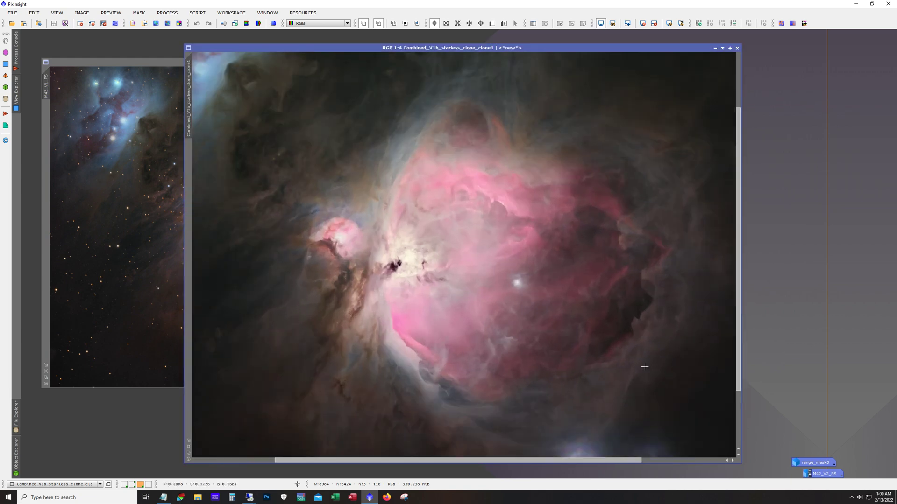
scroll(644, 367, "up", 1)
left_click_drag(524, 462, 456, 460)
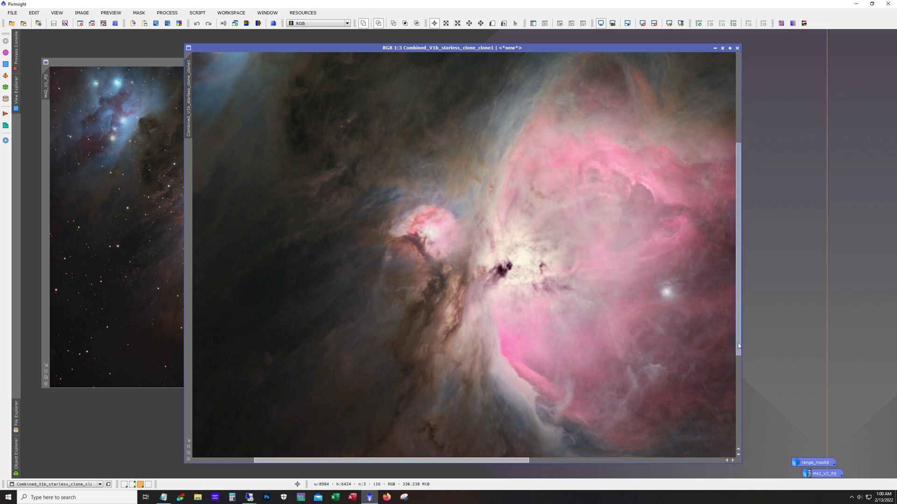
left_click_drag(738, 338, 726, 389)
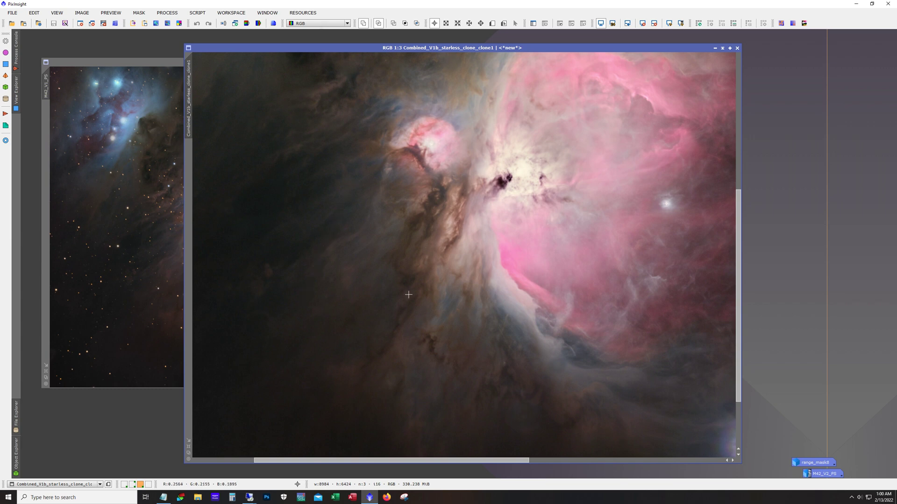
scroll(409, 294, "down", 3)
Bring M42_V1_PS forward, enlarge its window over the starless image and show the whole picture at 1:6.
left_click(105, 237)
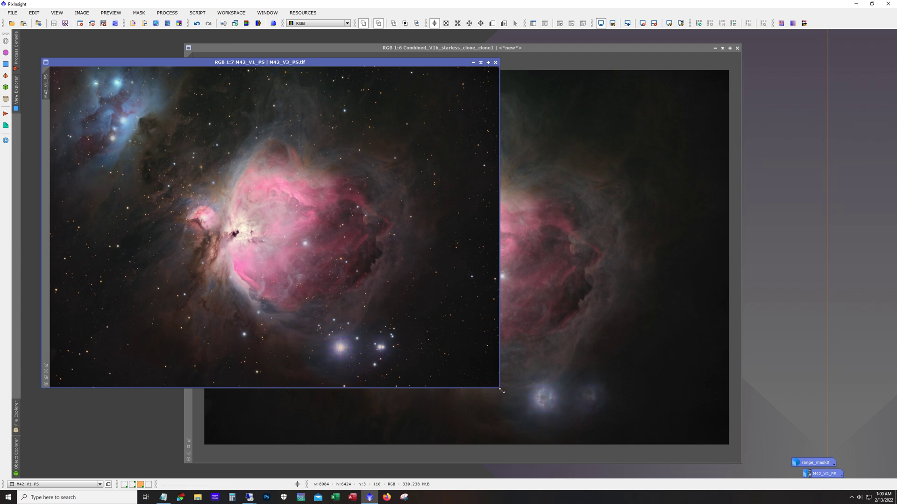
left_click_drag(500, 389, 689, 461)
scroll(626, 392, "up", 1)
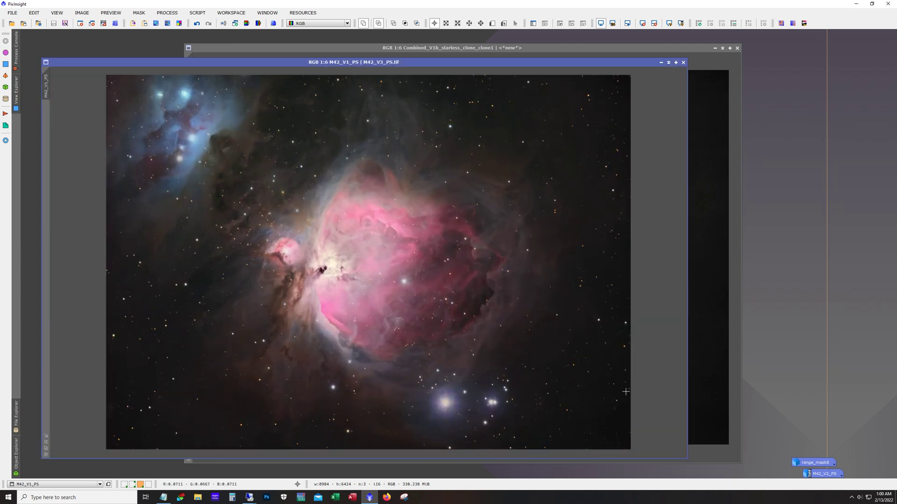